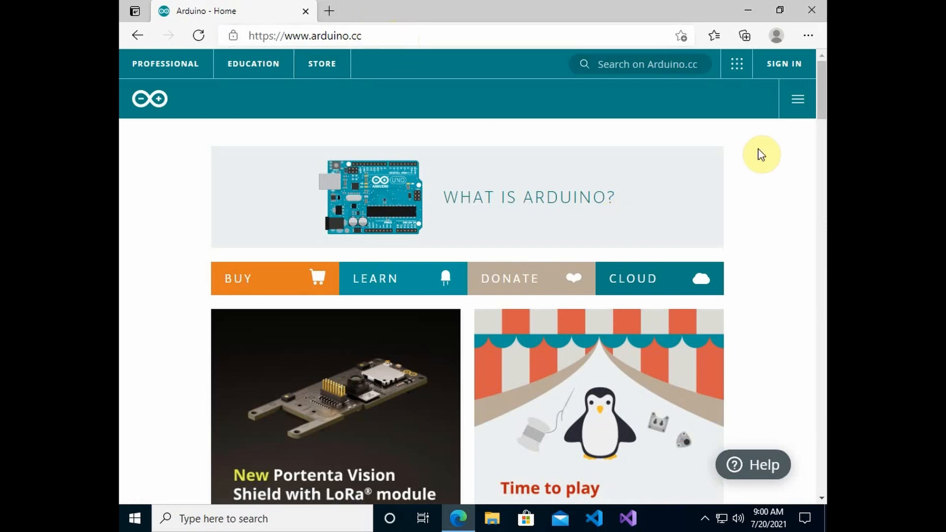
- Open the Arduino software downloads and choose the Windows app version of Arduino IDE 1.8.15, downloading without a donation
click(797, 100)
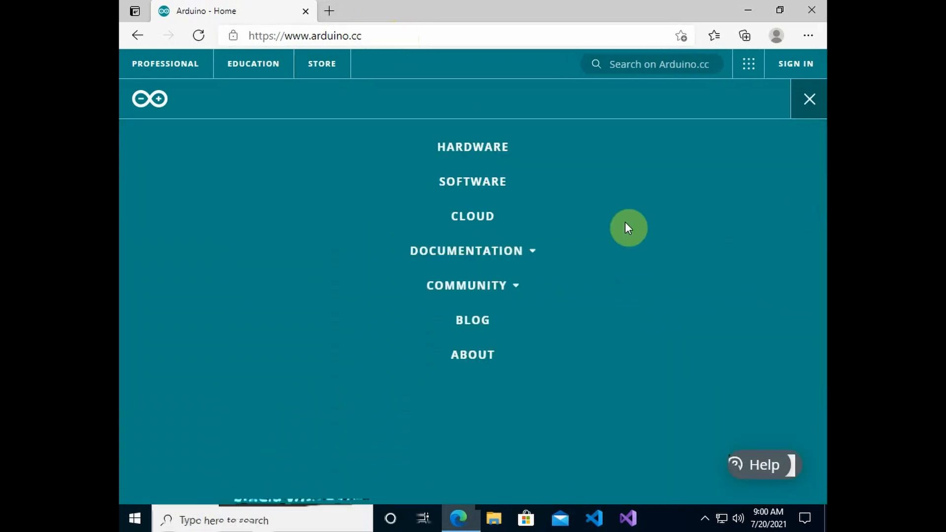
click(469, 183)
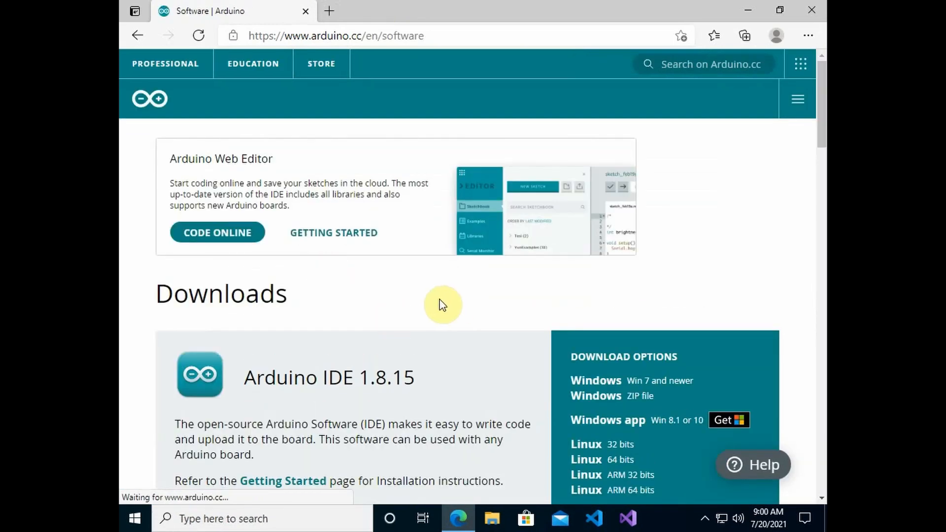
click(730, 420)
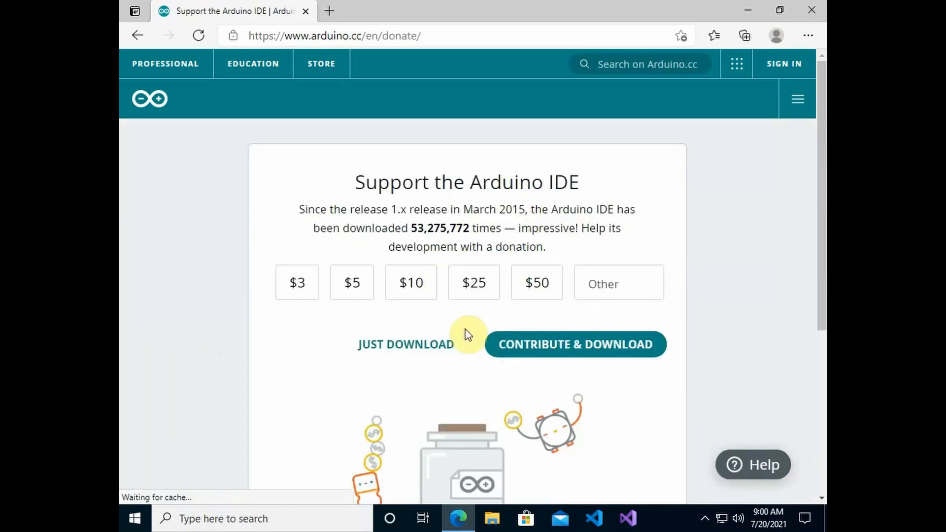
click(392, 350)
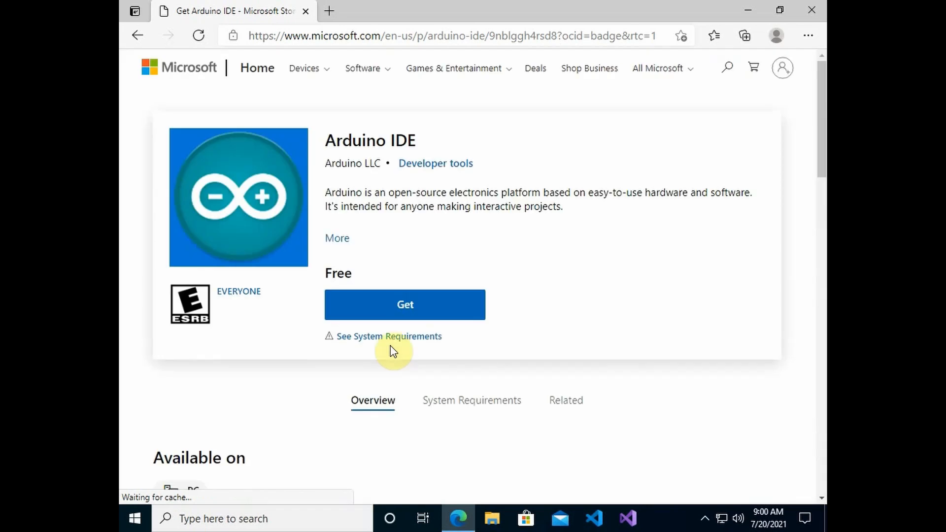
- Get and install the free Arduino IDE from the Microsoft Store, and allow its Java binary through the firewall on public networks
click(451, 304)
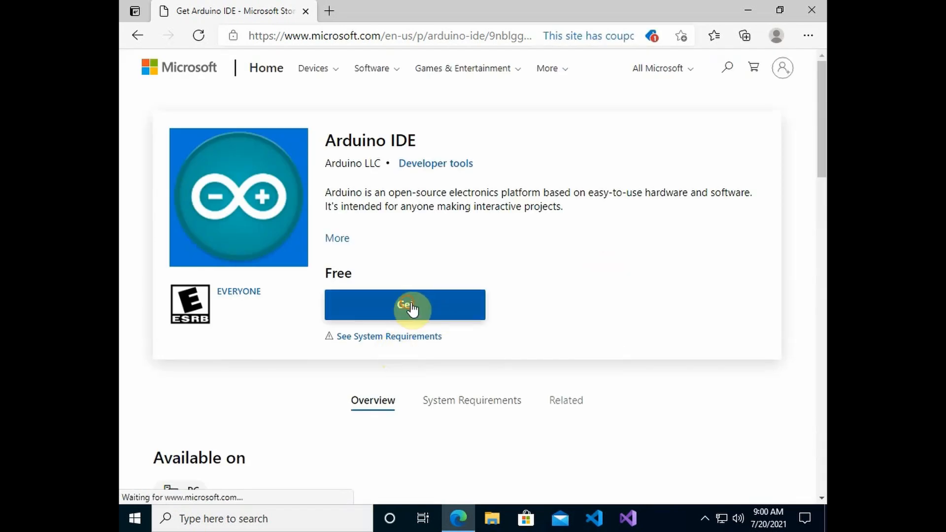
click(566, 137)
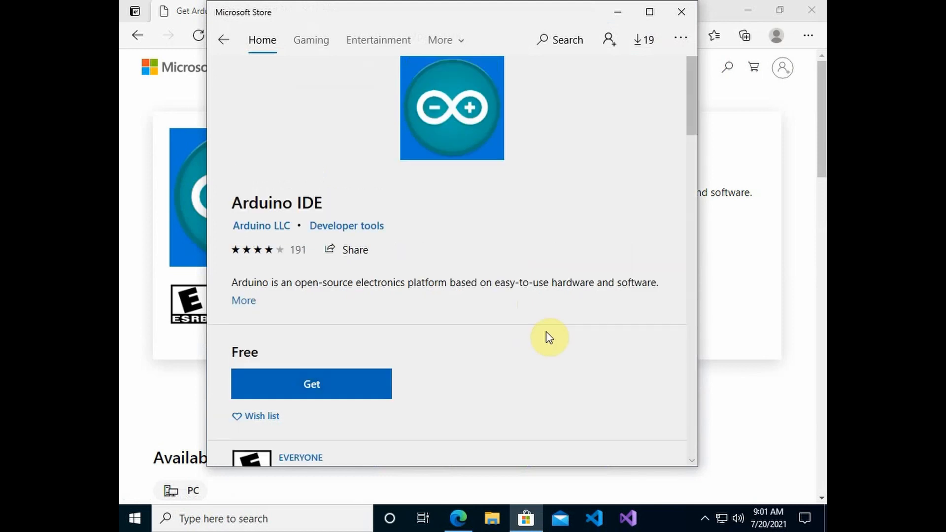
click(378, 264)
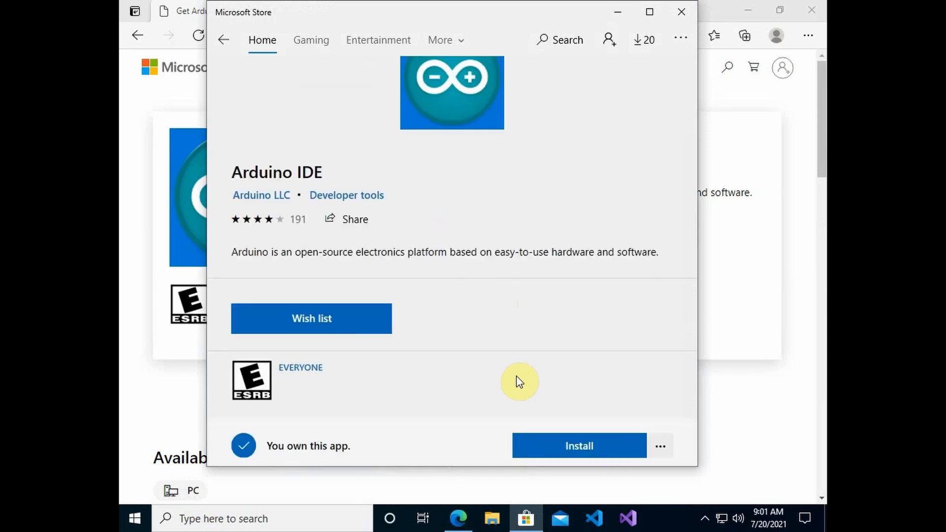
scroll(553, 347, down, 5)
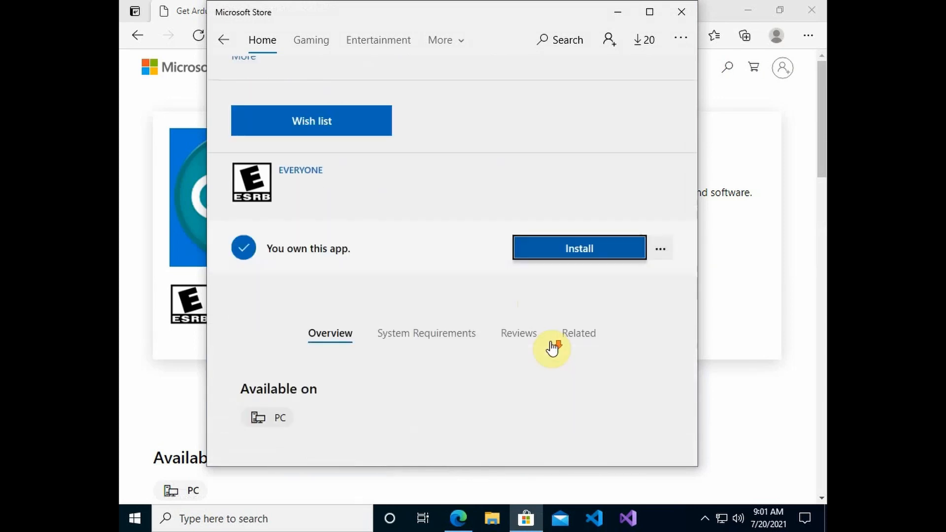
click(599, 207)
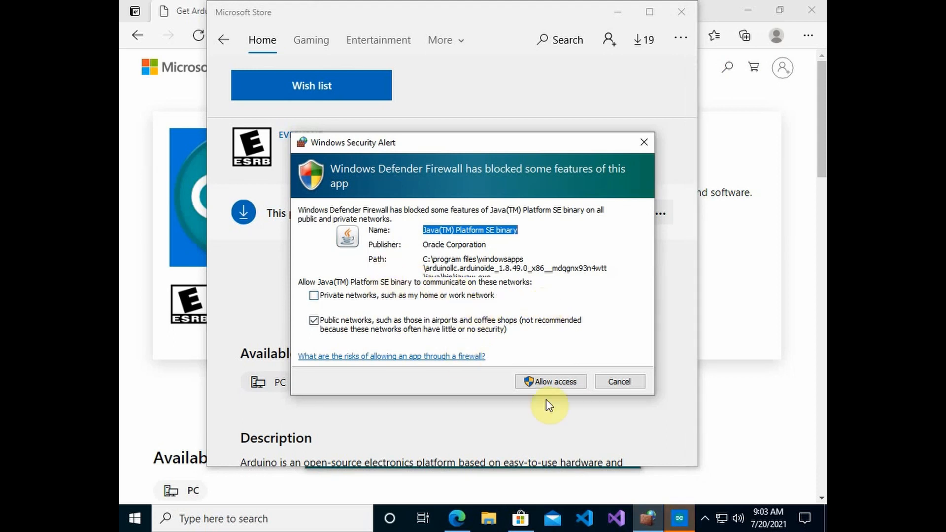
click(556, 383)
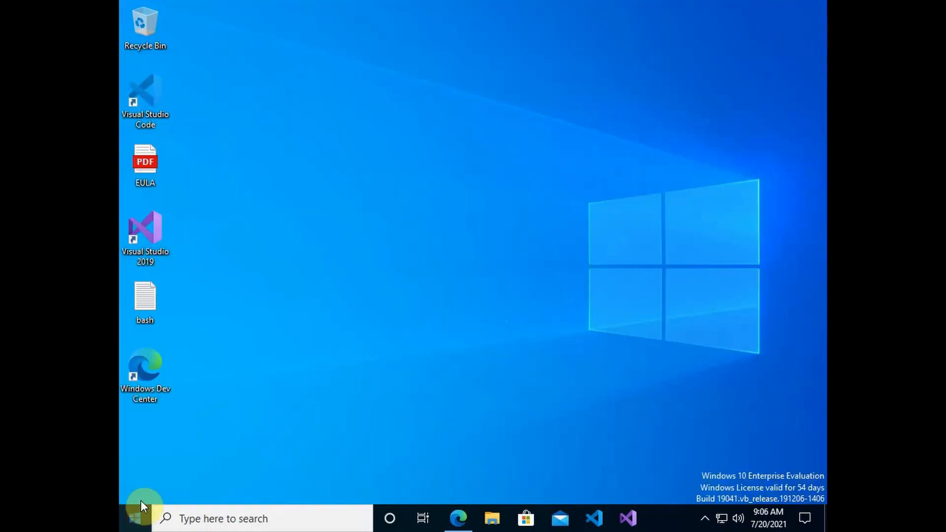
- Launch the Arduino IDE in a maximized window and open its Preferences
click(135, 516)
click(213, 224)
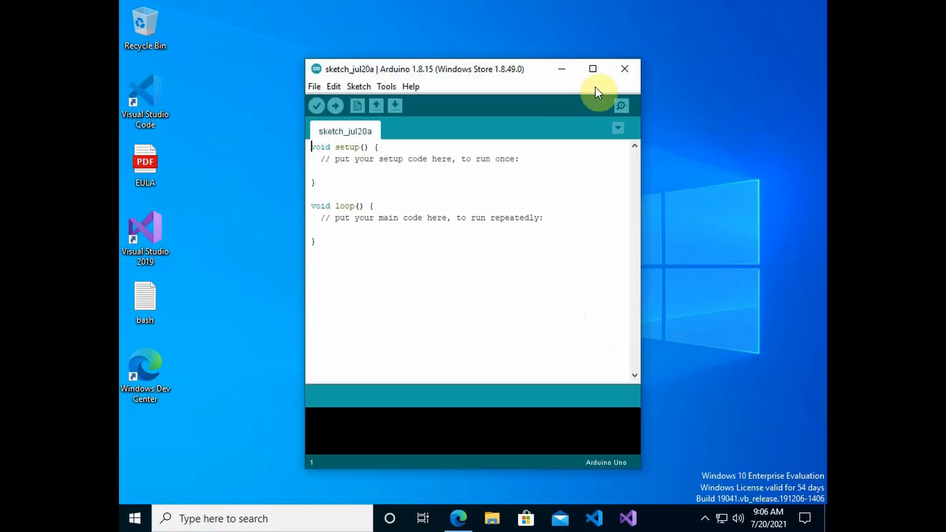
click(596, 71)
click(127, 22)
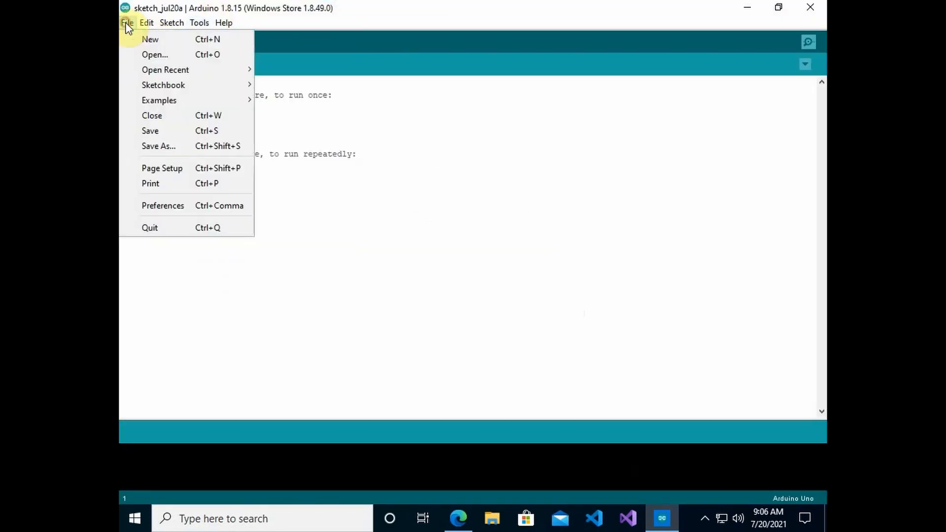
click(162, 206)
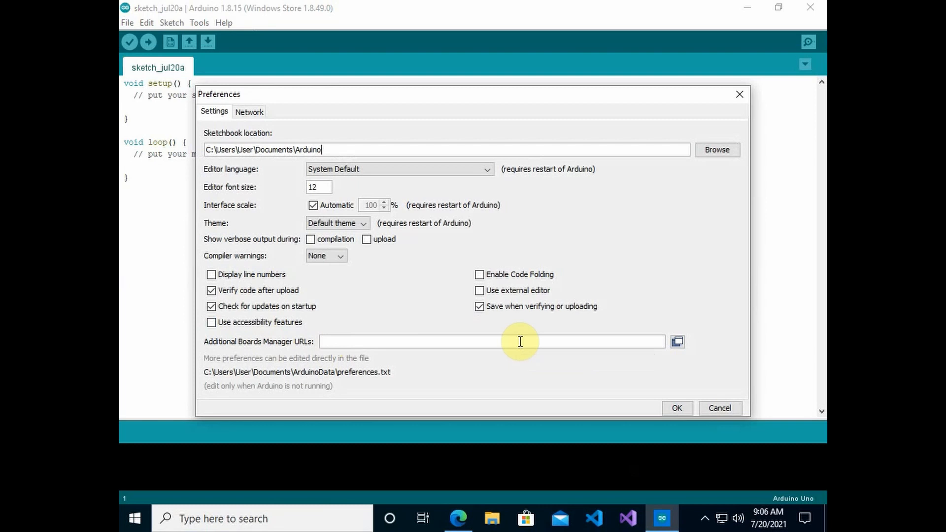
- Switch to Edge, copy the ESP8266 package URL from the Bing result and open the linked installation tutorial
click(459, 518)
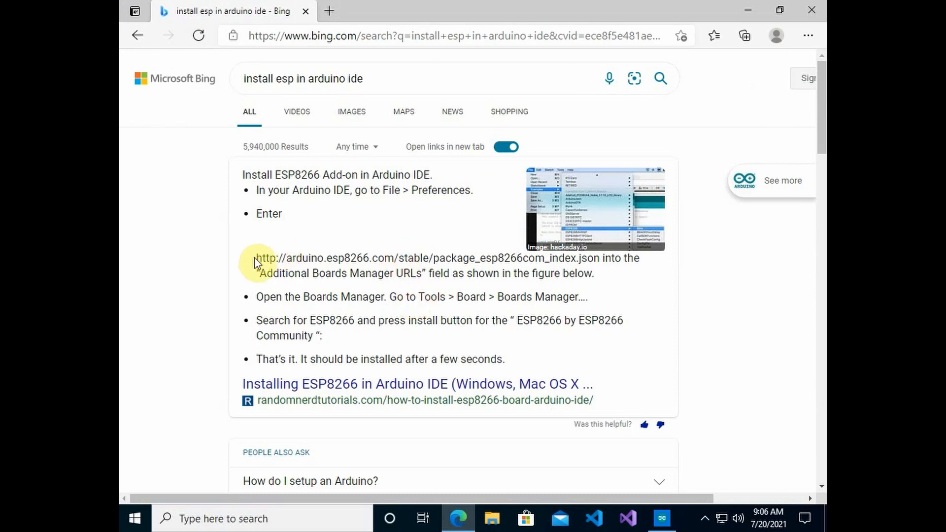
drag(254, 257, 600, 265)
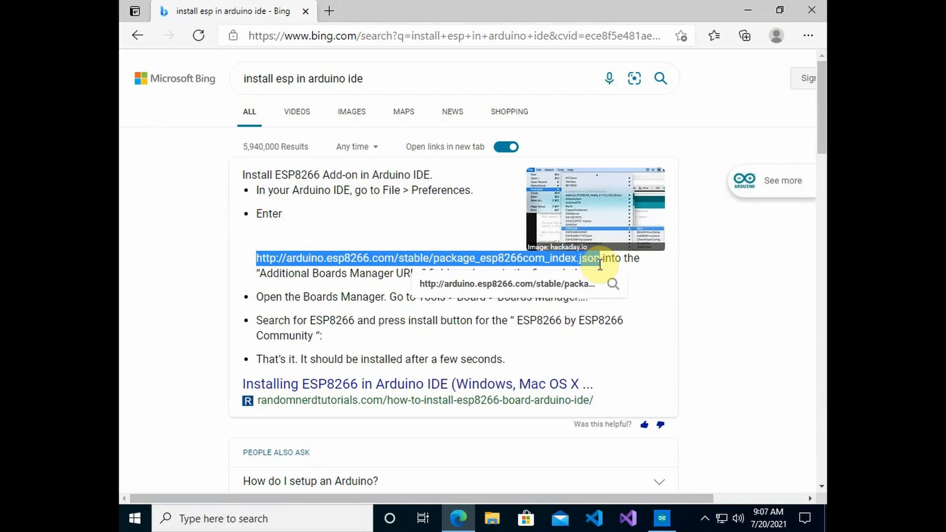
click(313, 390)
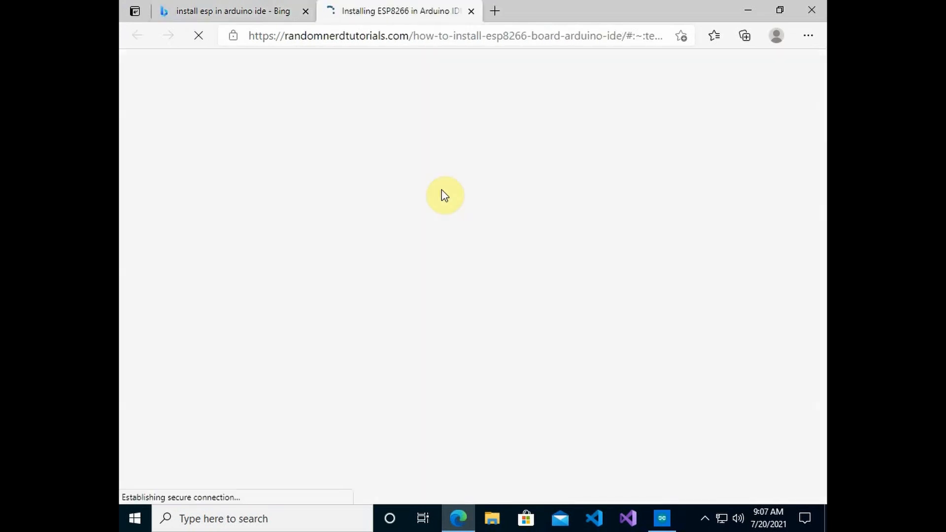
click(747, 9)
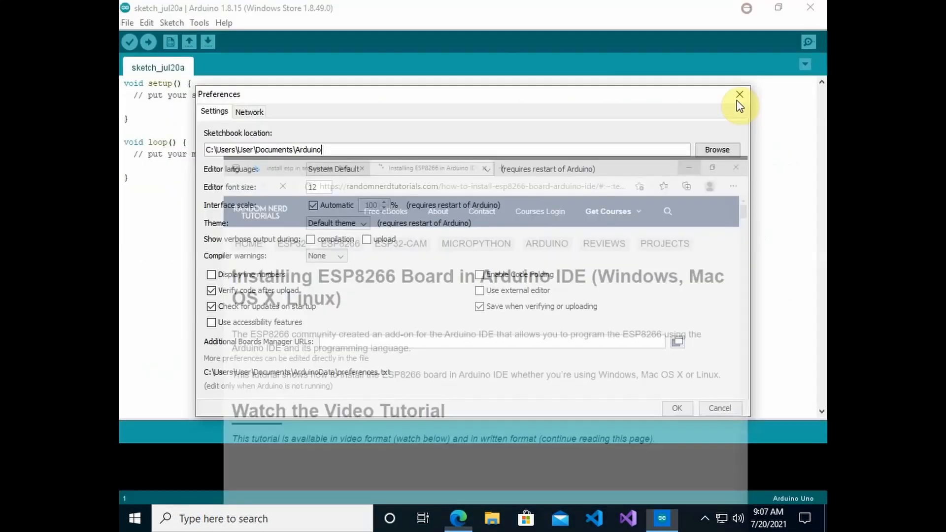
text(http://arduino.esp8266.com/stable/package_esp8266com_index.json)
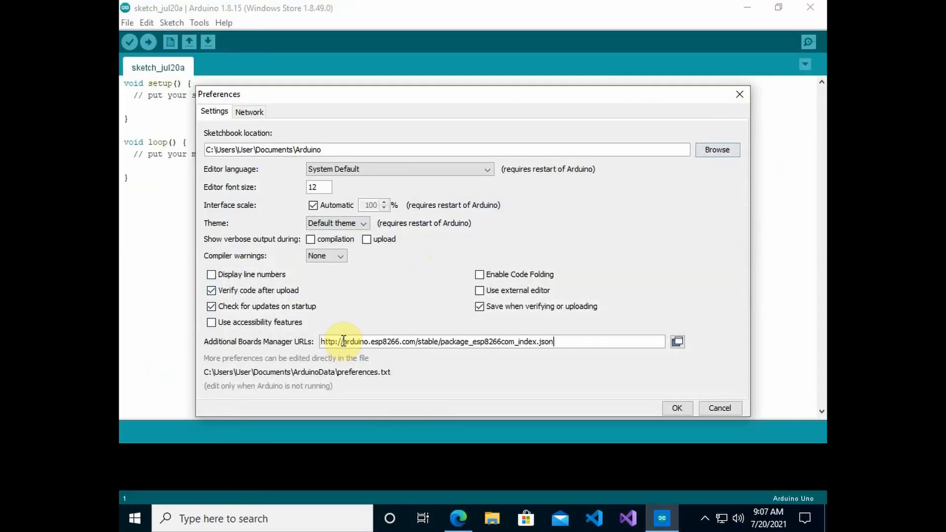
click(677, 408)
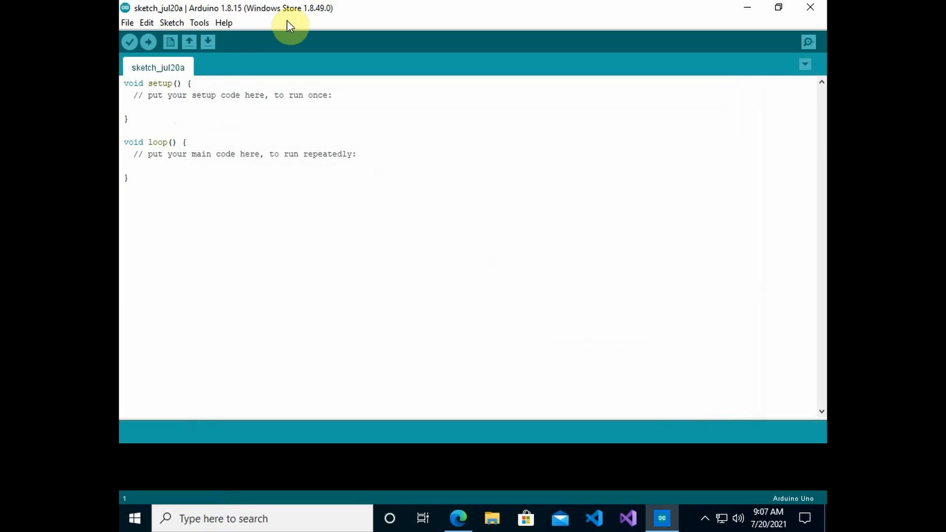
- Open the Boards Manager and search for "esp"
click(200, 23)
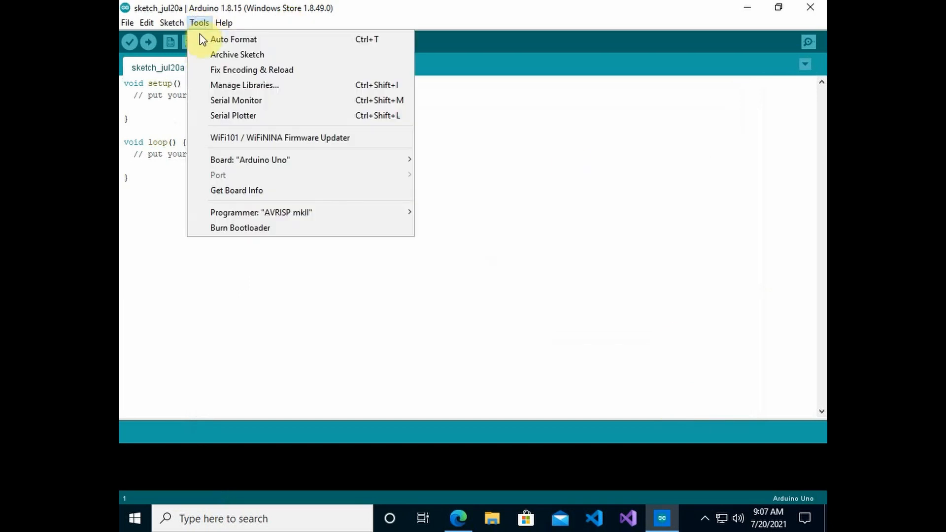
mouse_move(259, 164)
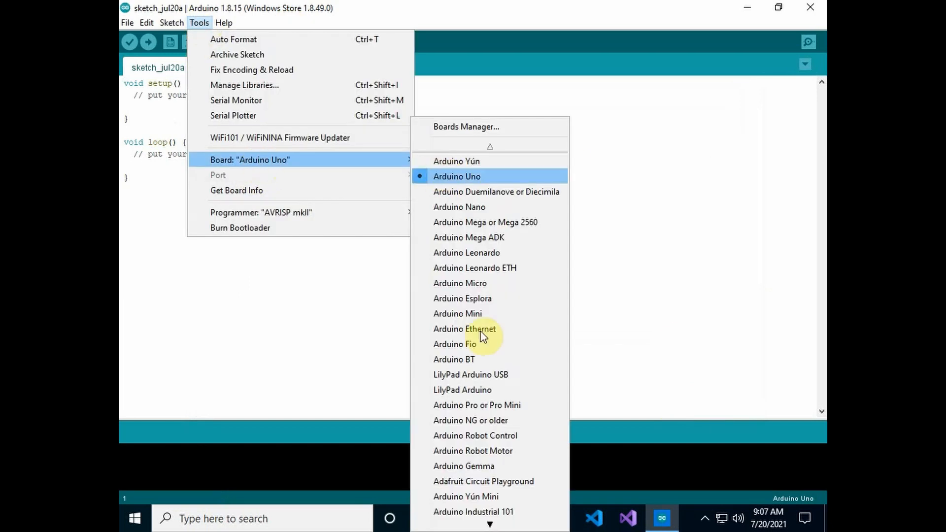
scroll(481, 352, down, 2)
click(474, 126)
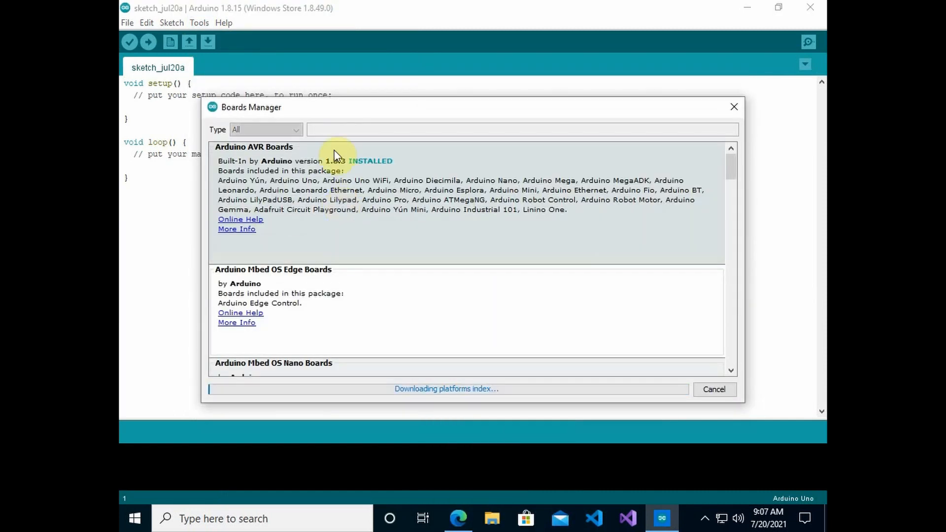
click(328, 130)
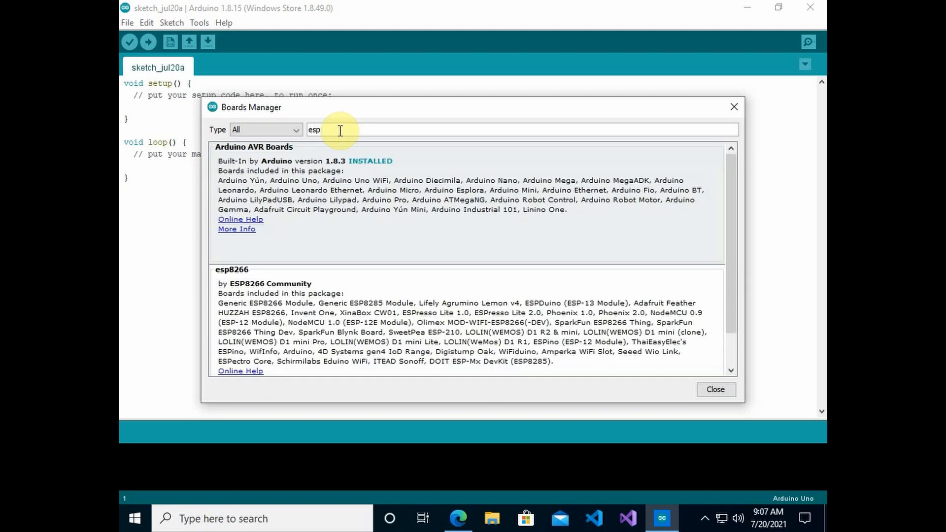
- Install version 3.0.1 of the esp8266 package by ESP8266 Community
scroll(283, 289, down, 1)
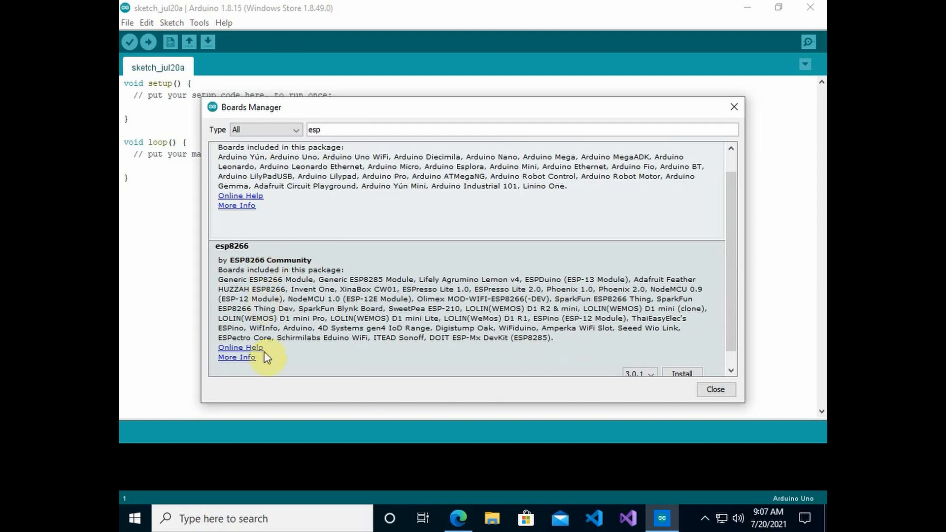
scroll(586, 316, down, 1)
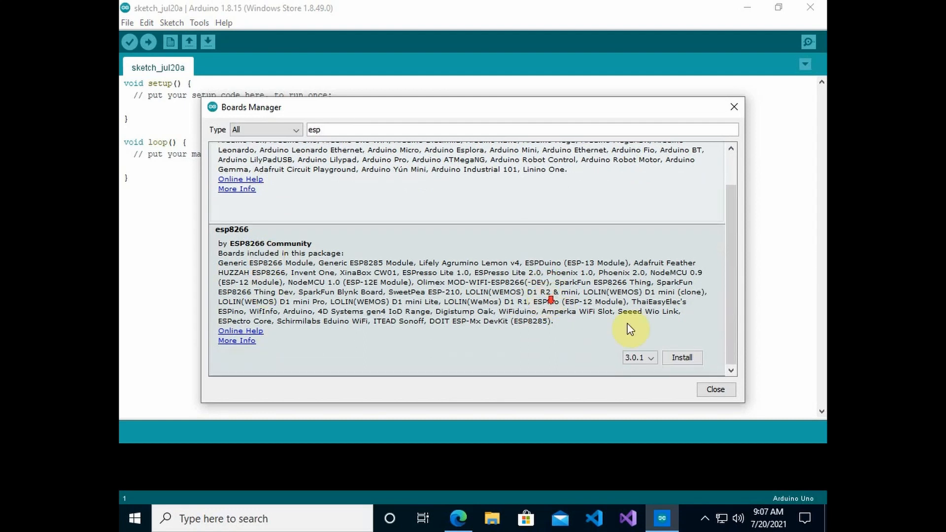
click(689, 358)
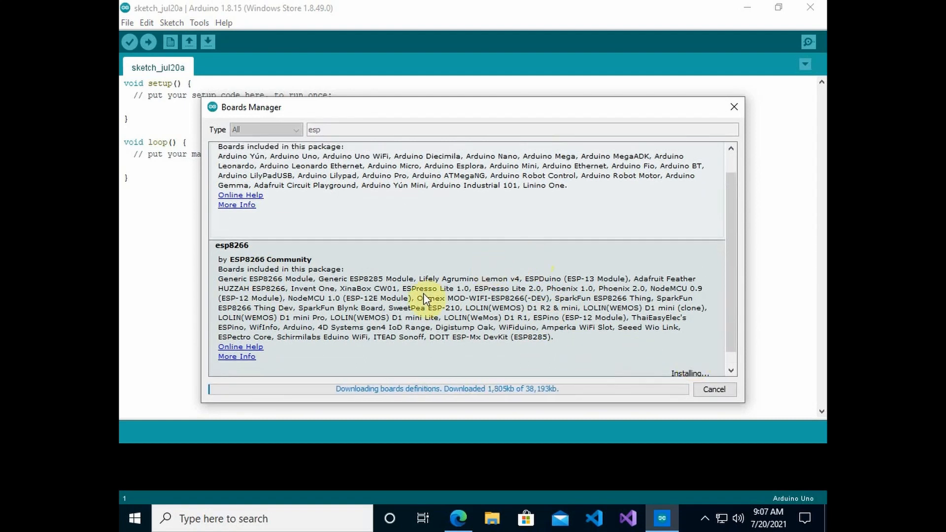
scroll(424, 293, up, 1)
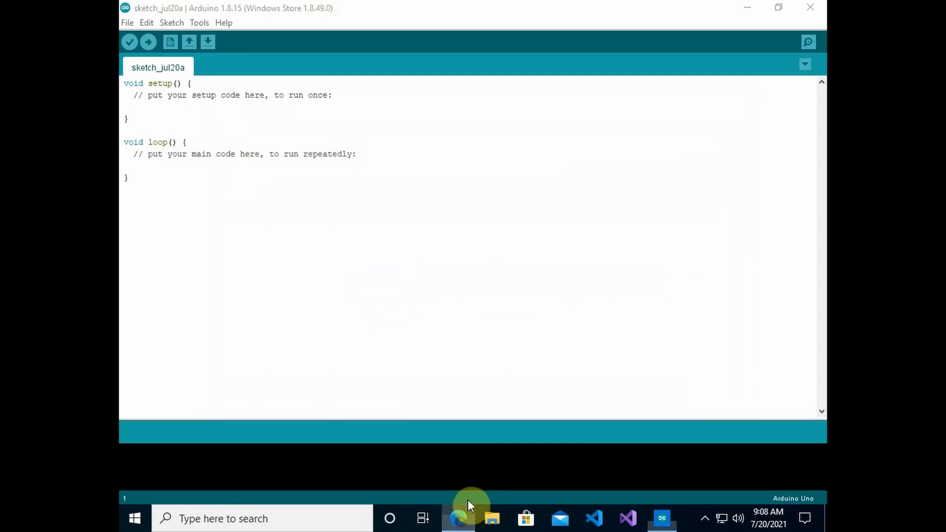
click(462, 521)
scroll(374, 297, down, 10)
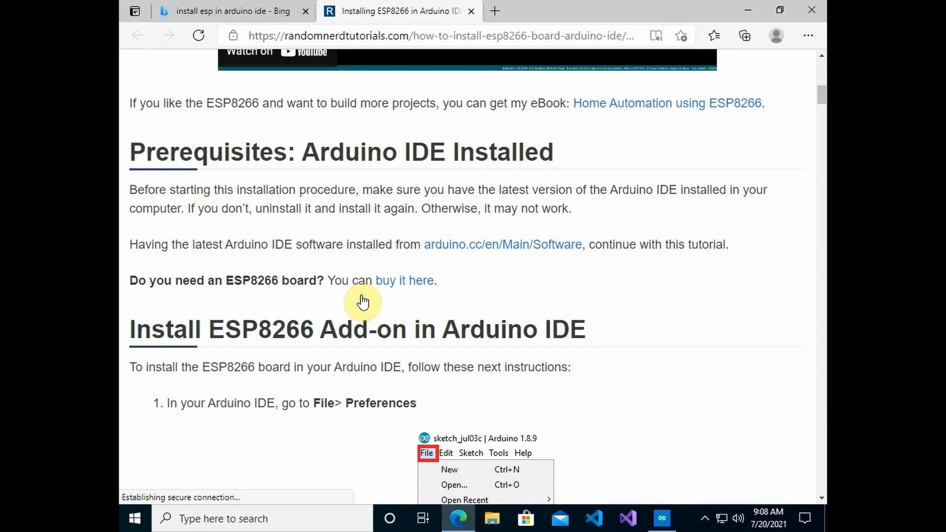
scroll(363, 302, down, 15)
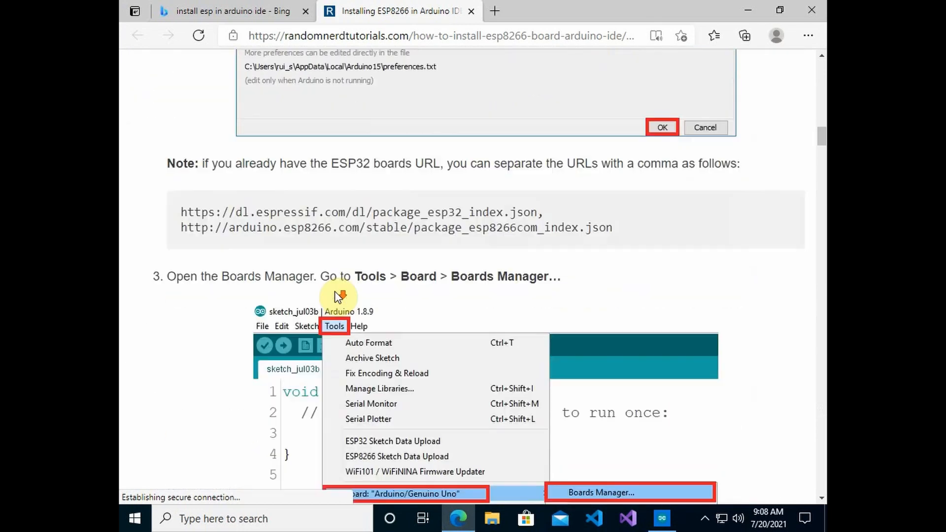
scroll(339, 296, down, 1)
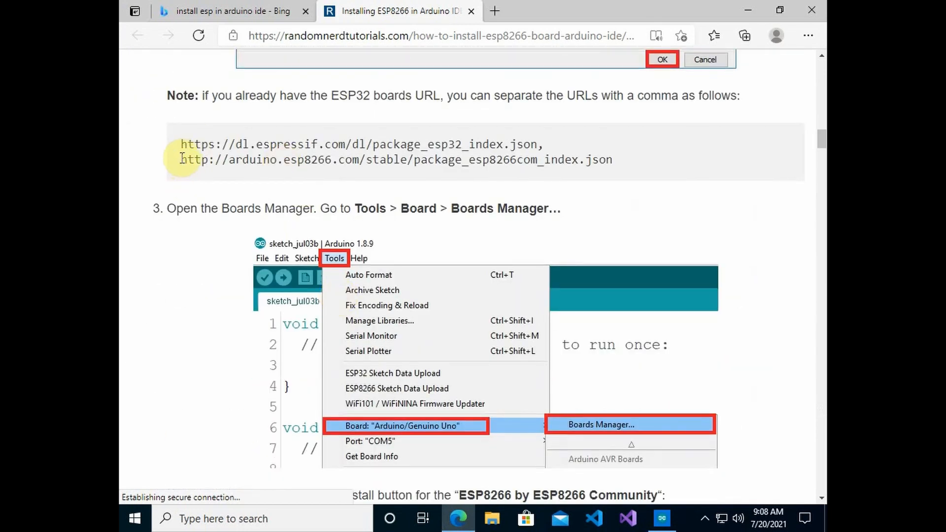
drag(182, 157, 274, 157)
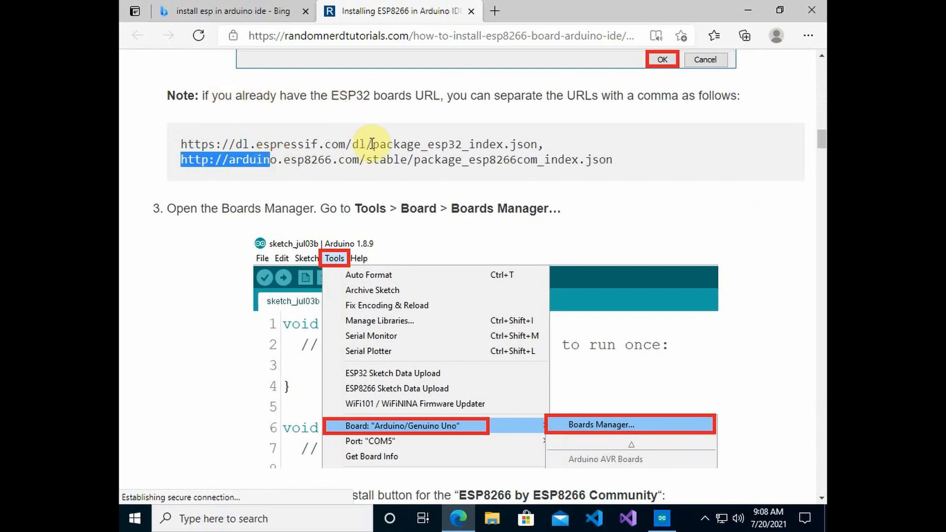
drag(178, 144, 551, 145)
key(ctrl+c)
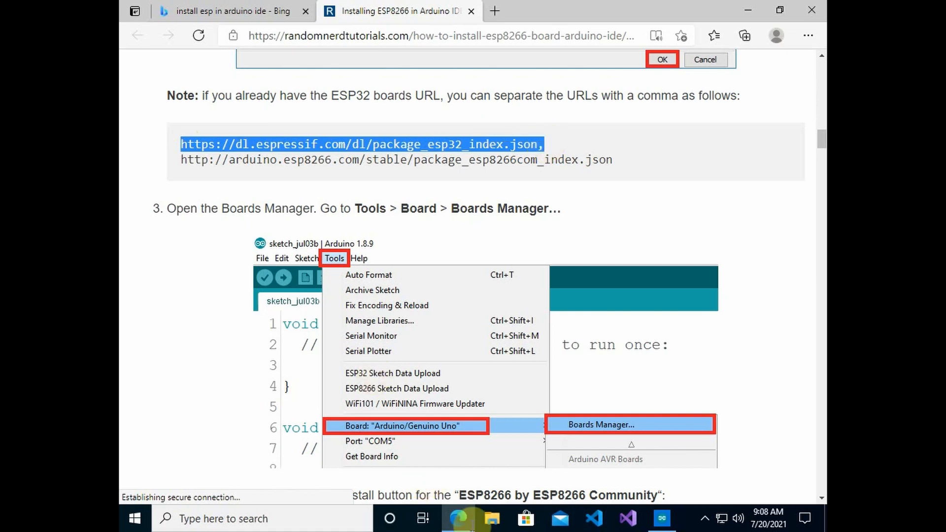
click(662, 518)
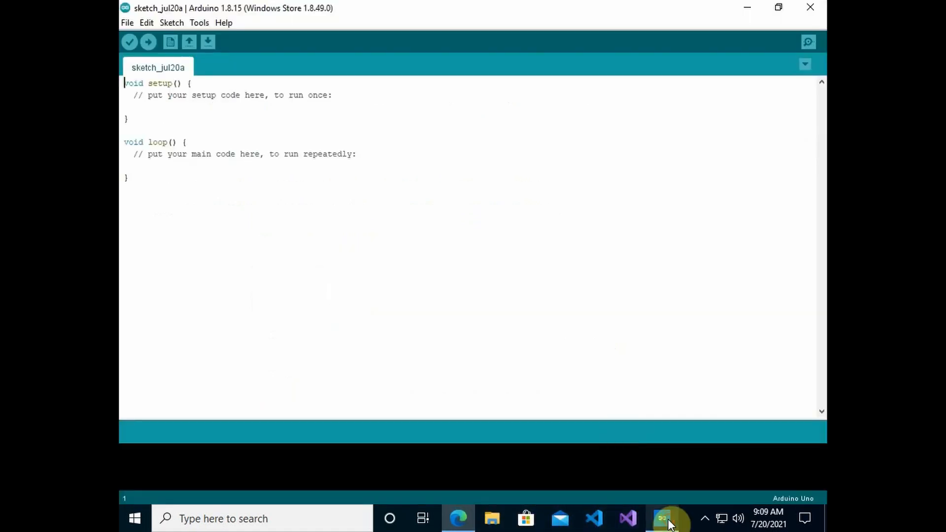
click(126, 23)
click(181, 204)
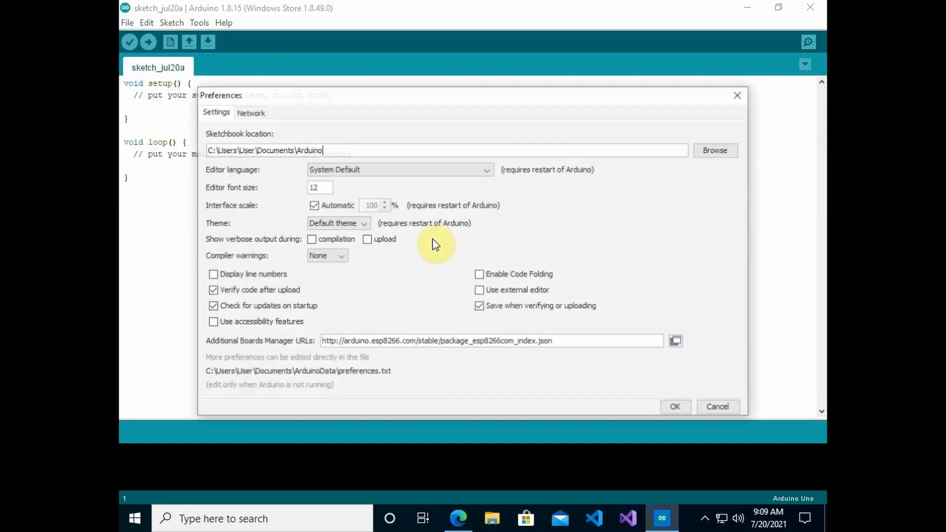
click(575, 335)
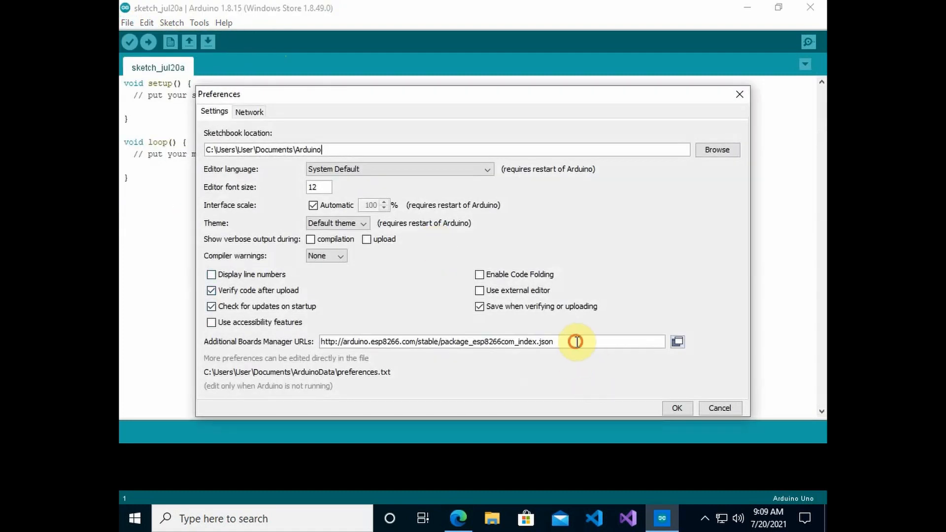
key(ctrl+v)
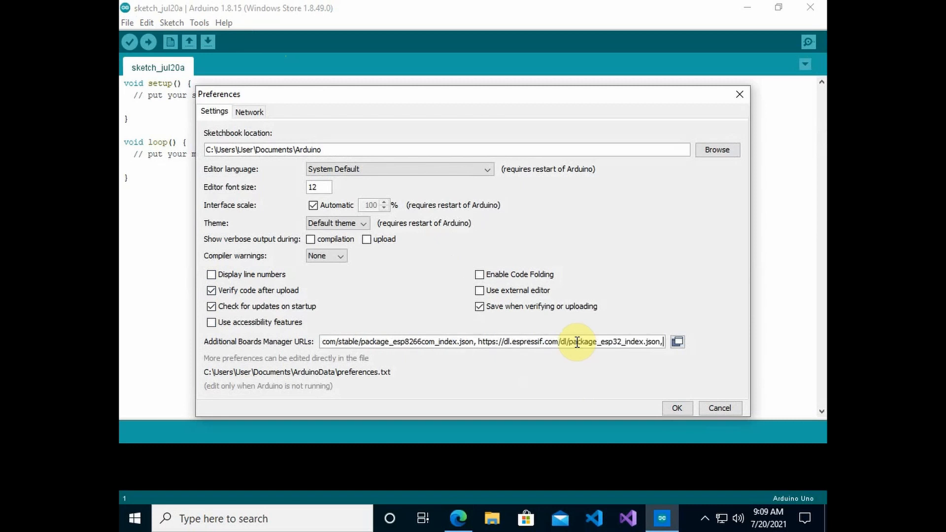
key(BackSpace)
key(BackSpace)
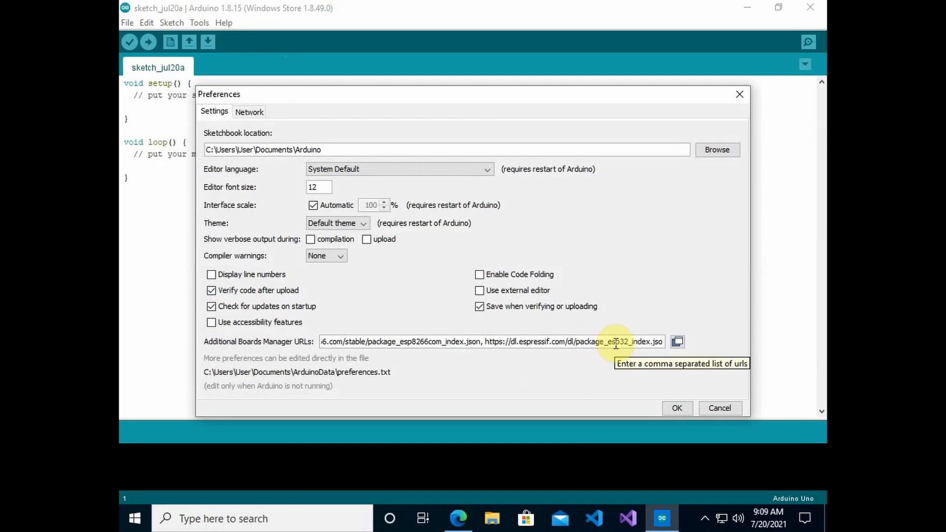
text(n)
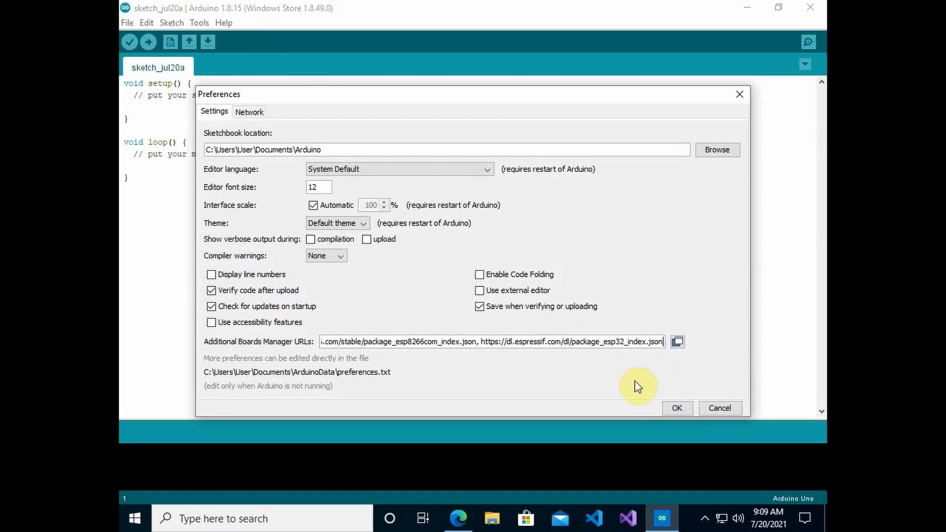
click(678, 409)
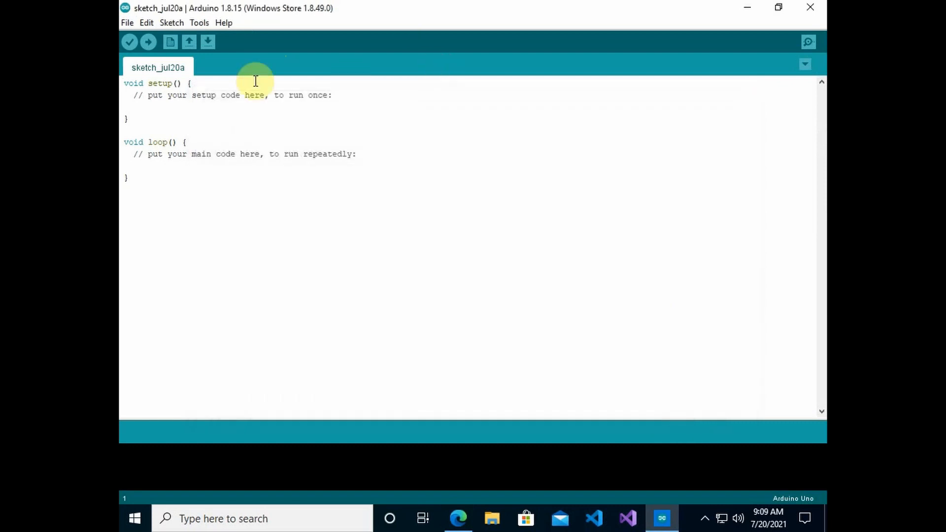
- Search the Boards Manager for "esp32" and install version 1.0.6 of the esp32 package by Espressif Systems
click(200, 22)
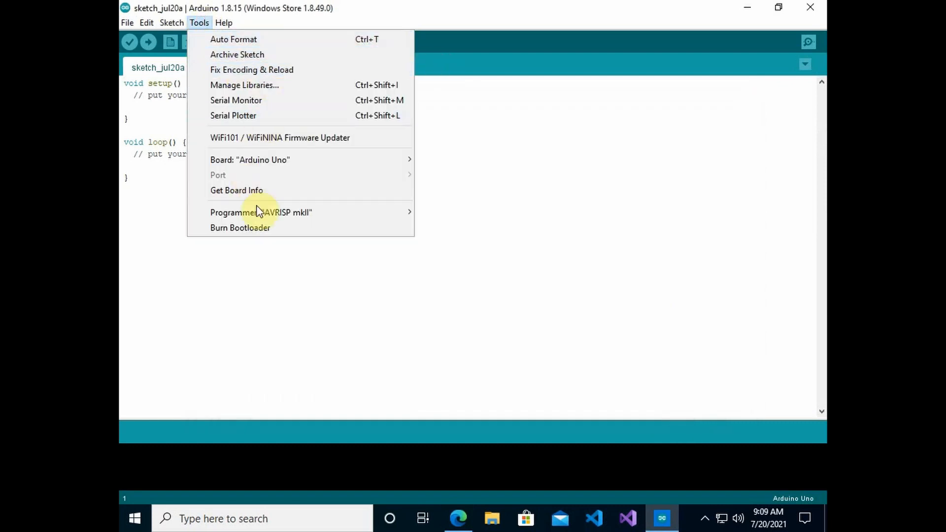
mouse_move(266, 214)
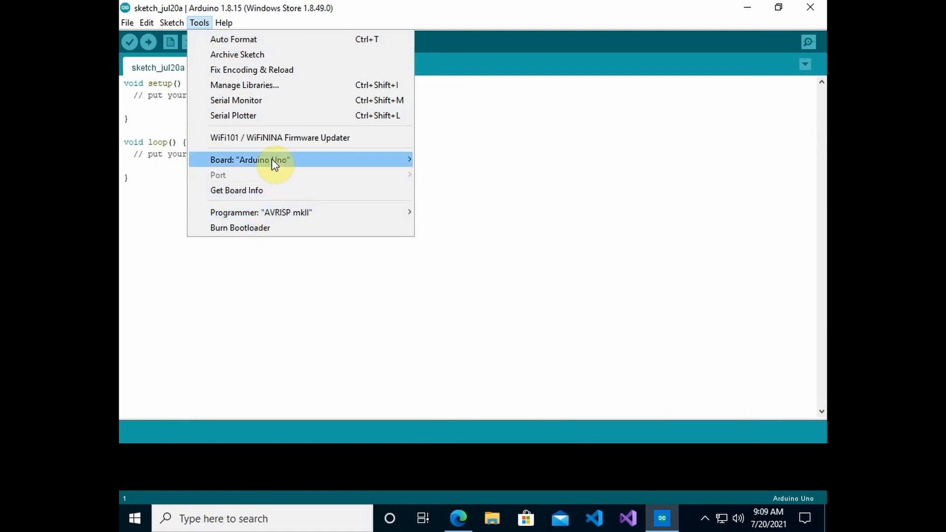
mouse_move(271, 159)
click(436, 158)
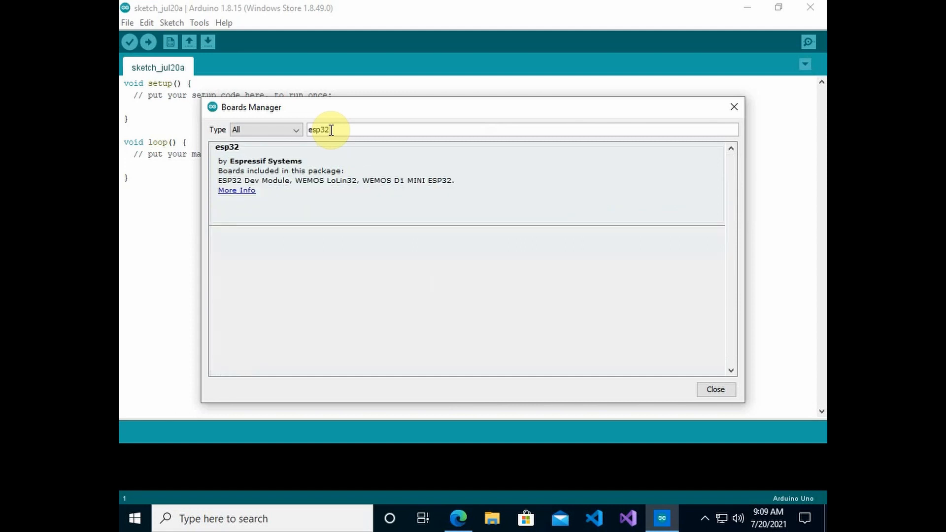
click(309, 170)
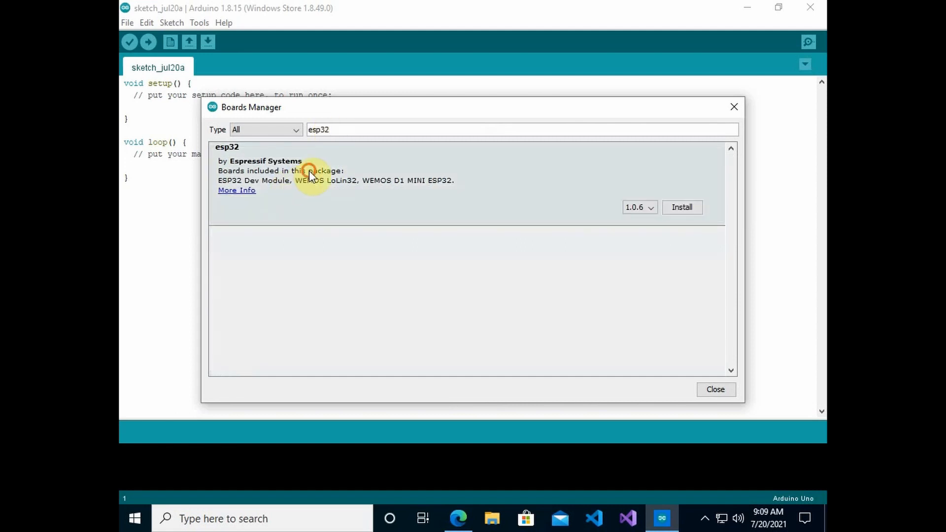
click(680, 208)
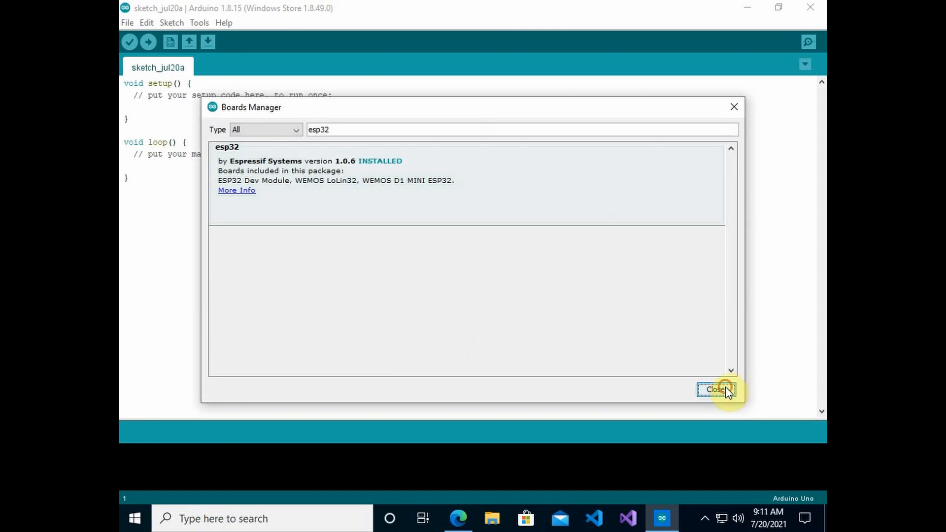
click(723, 387)
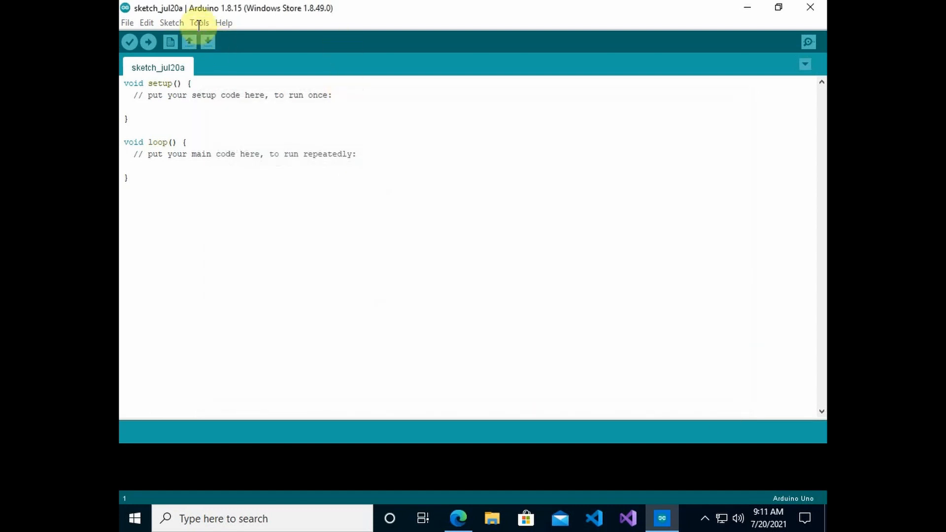
- Examine the available board models in the ESP32 Arduino and ESP8266 Boards (3.0.1) groups
click(248, 136)
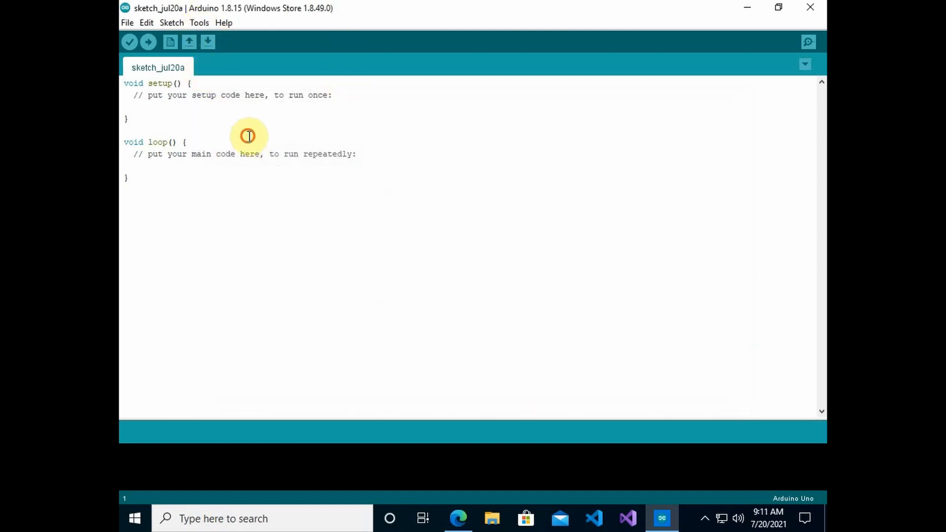
click(200, 22)
mouse_move(288, 166)
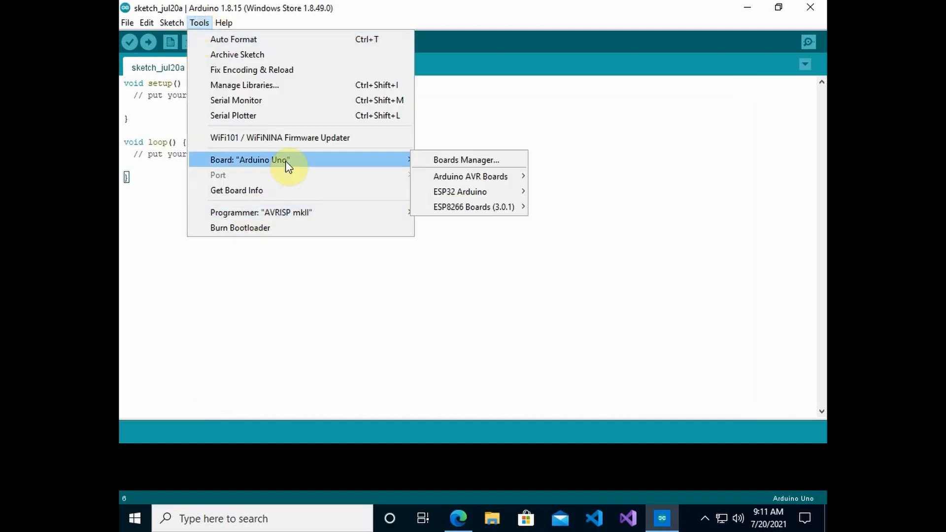
mouse_move(463, 194)
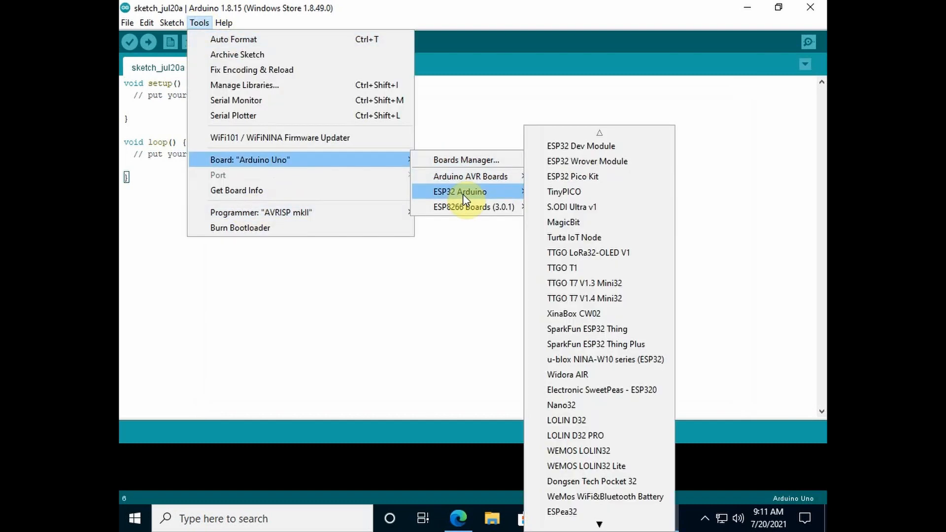
mouse_move(467, 217)
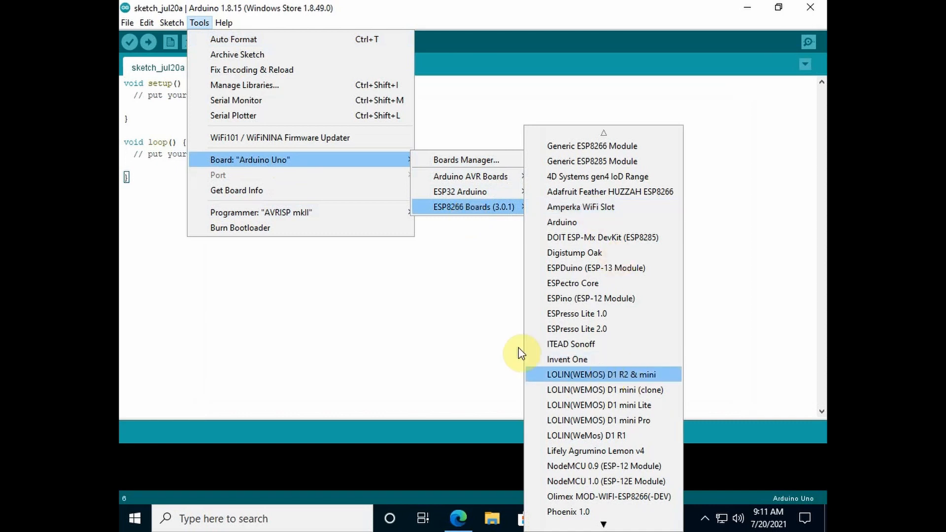
click(606, 375)
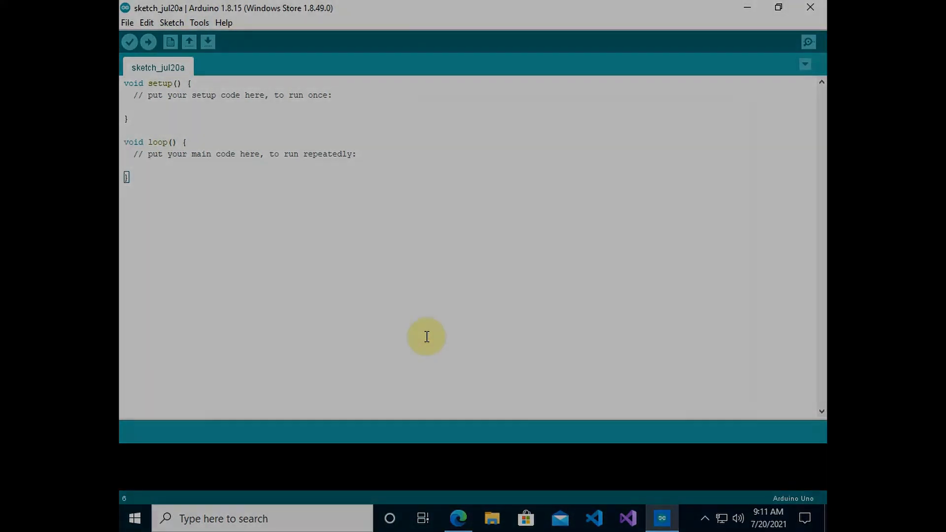